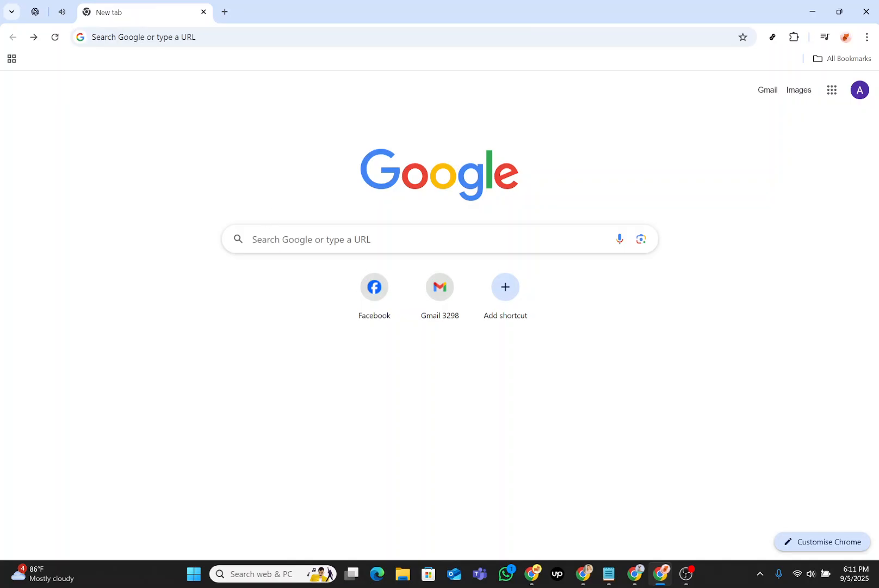
# - Search Google for "google sites", open Google Sites and start a new site from the Help Center template
pyautogui.click(338, 239)
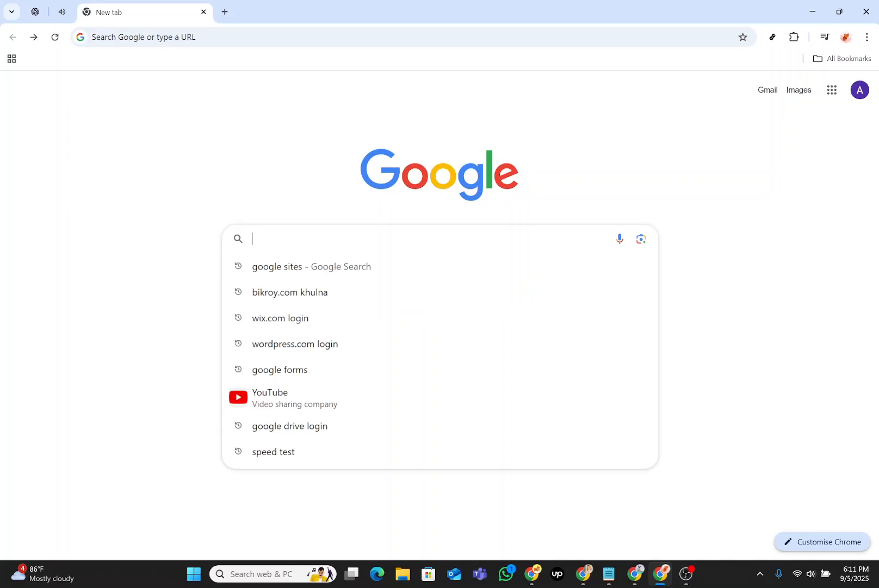
pyautogui.click(287, 268)
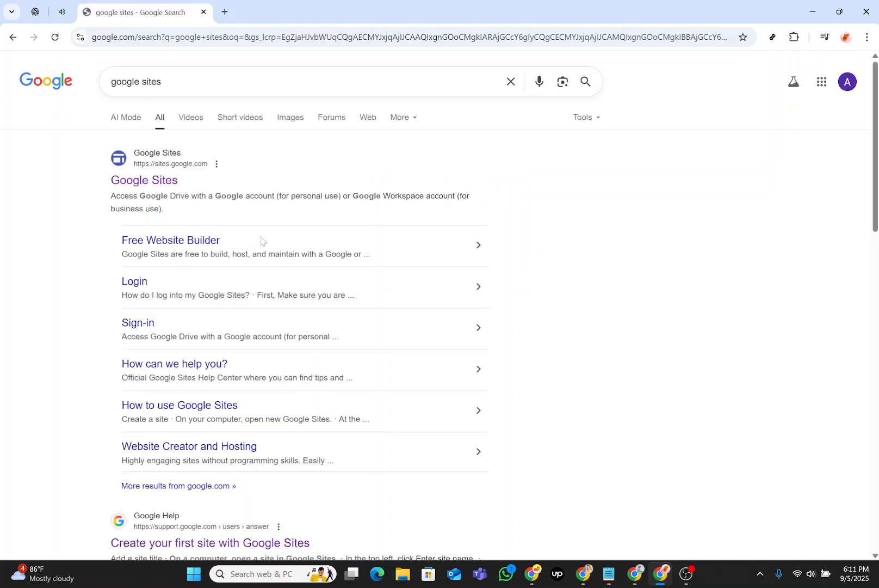
pyautogui.click(155, 182)
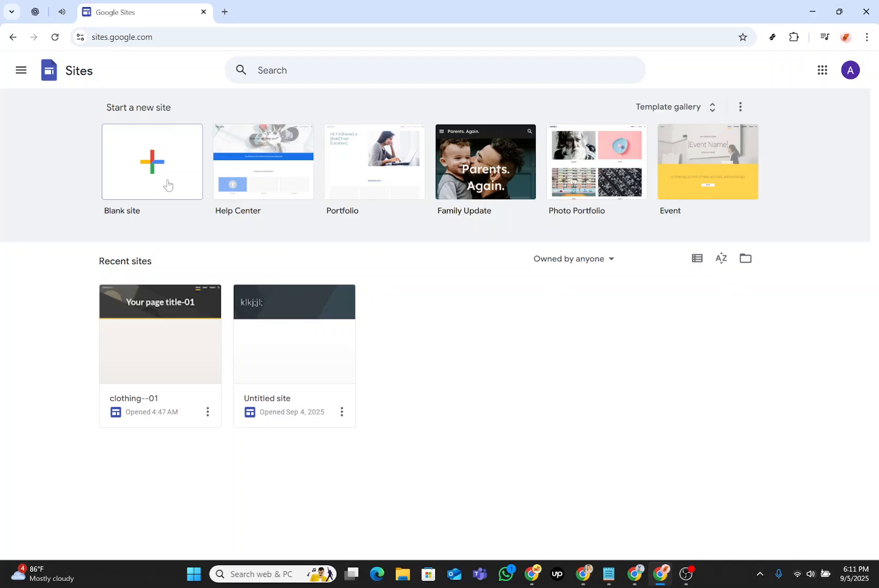
pyautogui.click(263, 169)
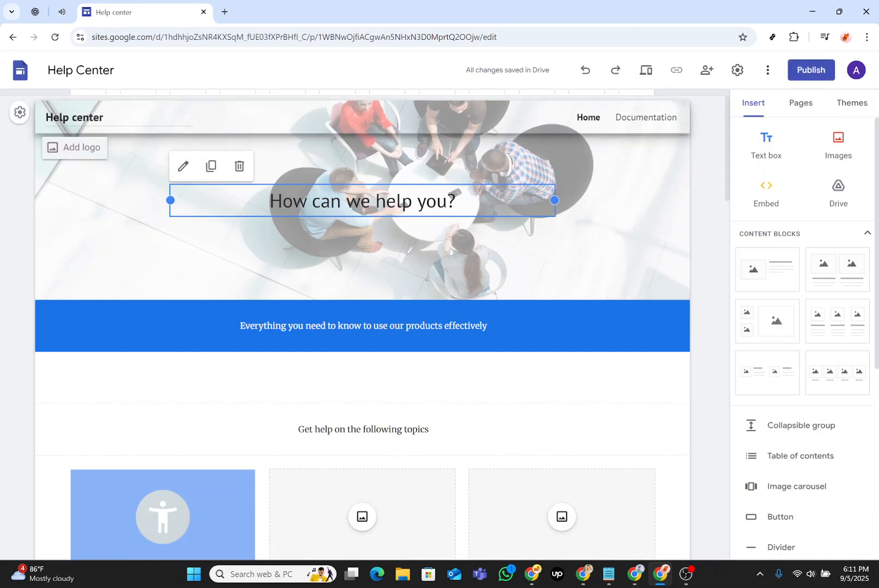
# - Change the site name in the page header to "Summer Sale Landing Page"
pyautogui.tripleClick(82, 117)
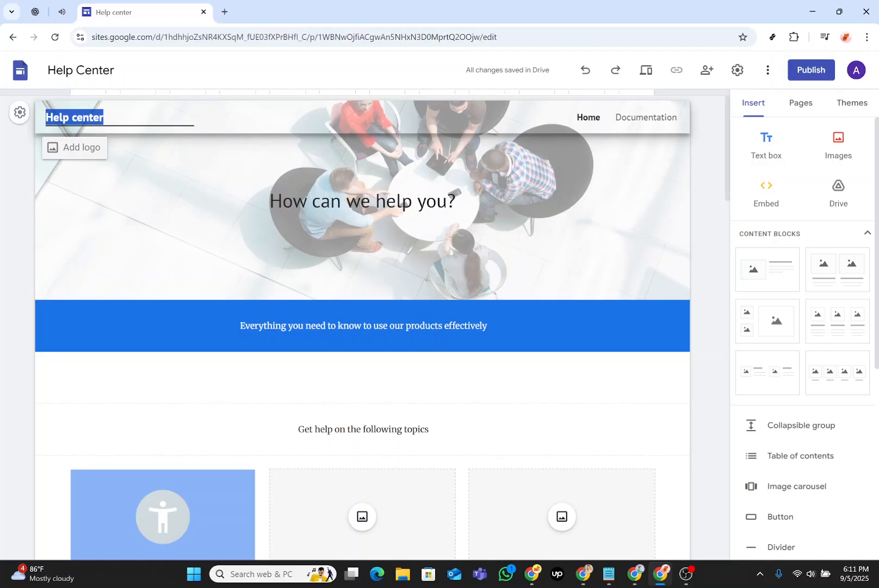
pyautogui.write('Summer Sale Landing Page')
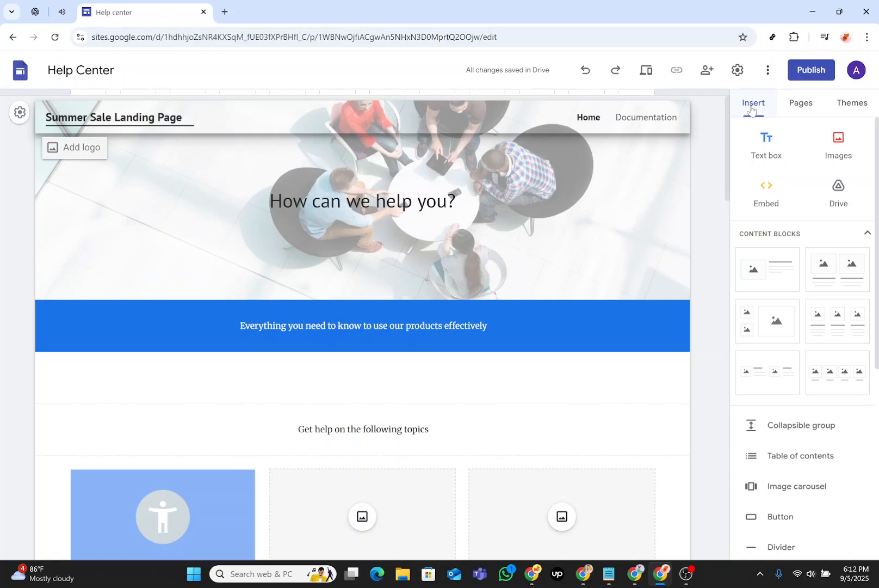
pyautogui.click(797, 103)
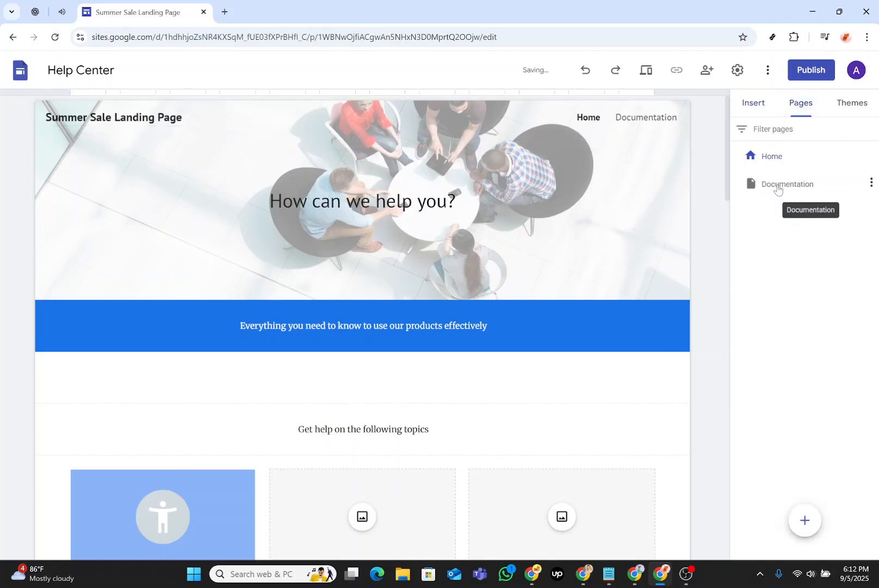
pyautogui.click(868, 185)
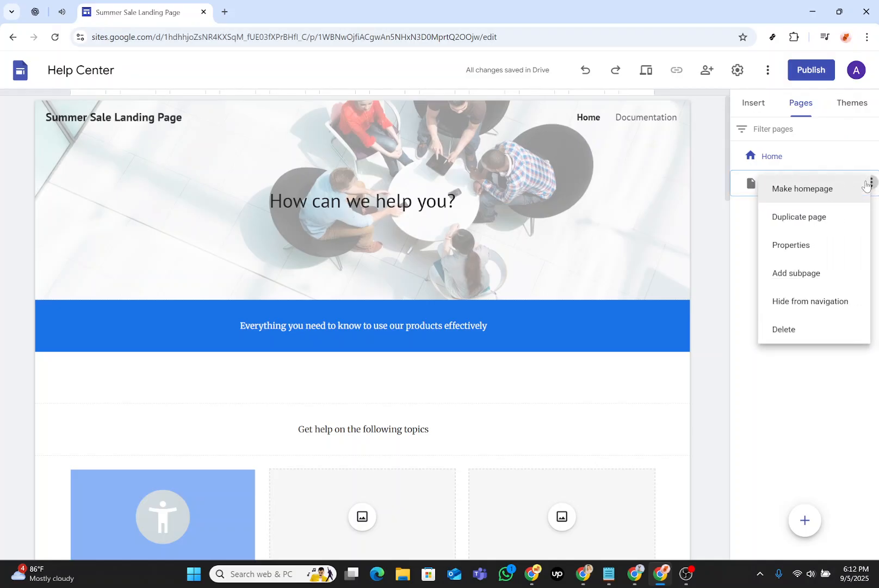
pyautogui.click(751, 215)
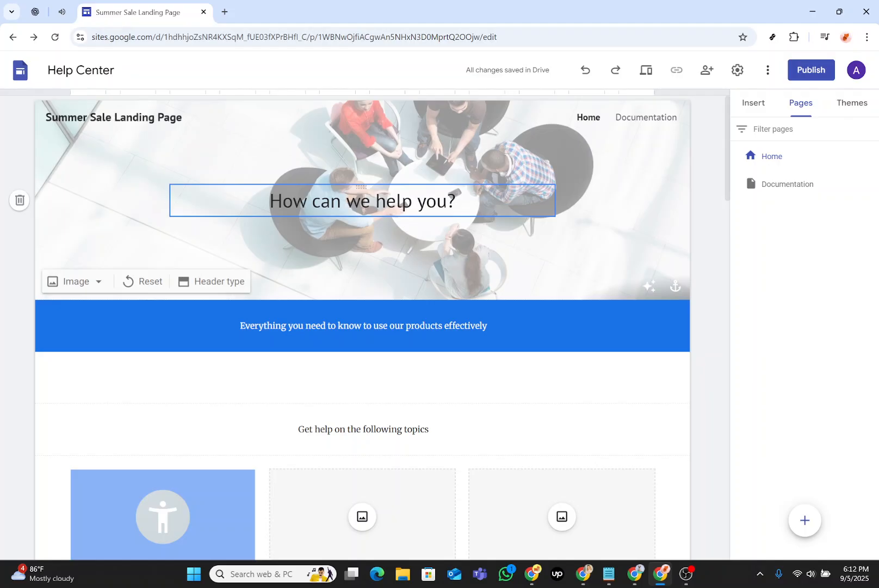
# - Replace the "How can we help you?" heading on the header image with "Landing Page" and make it bold
pyautogui.click(371, 201)
pyautogui.hotkey('ctrl', 'a')
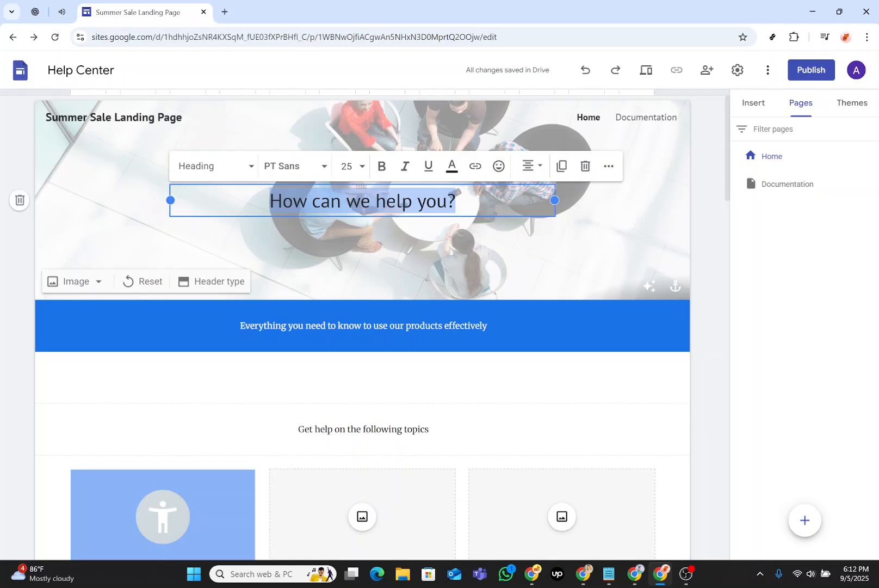
pyautogui.write('La')
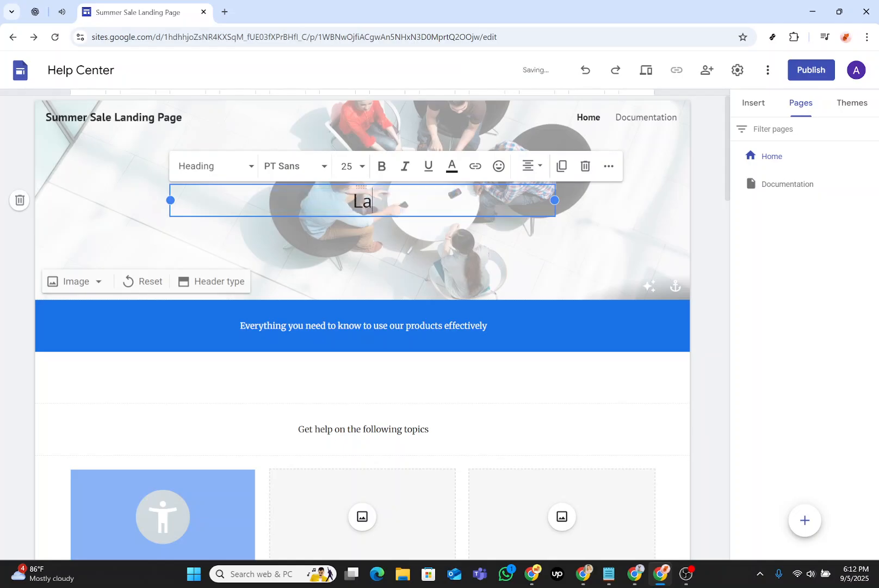
pyautogui.write('nding Pag')
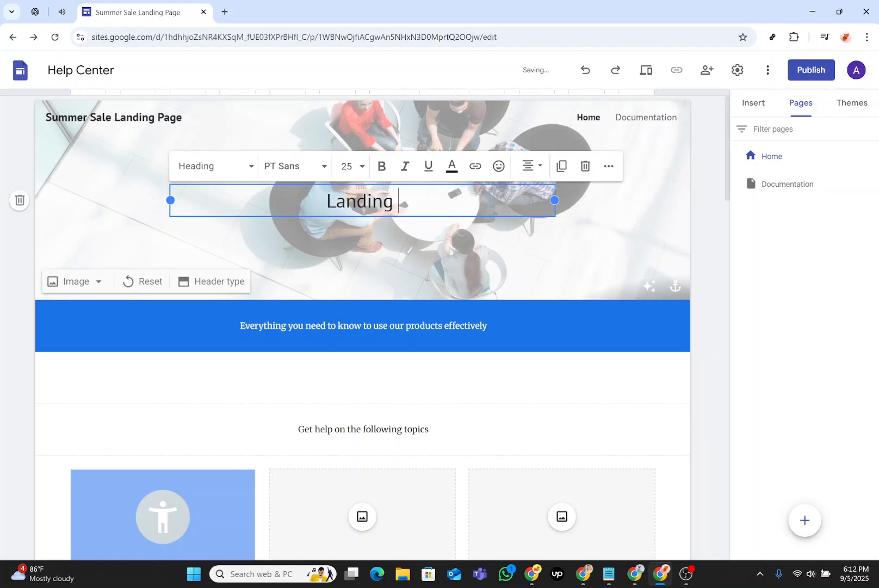
pyautogui.write('e')
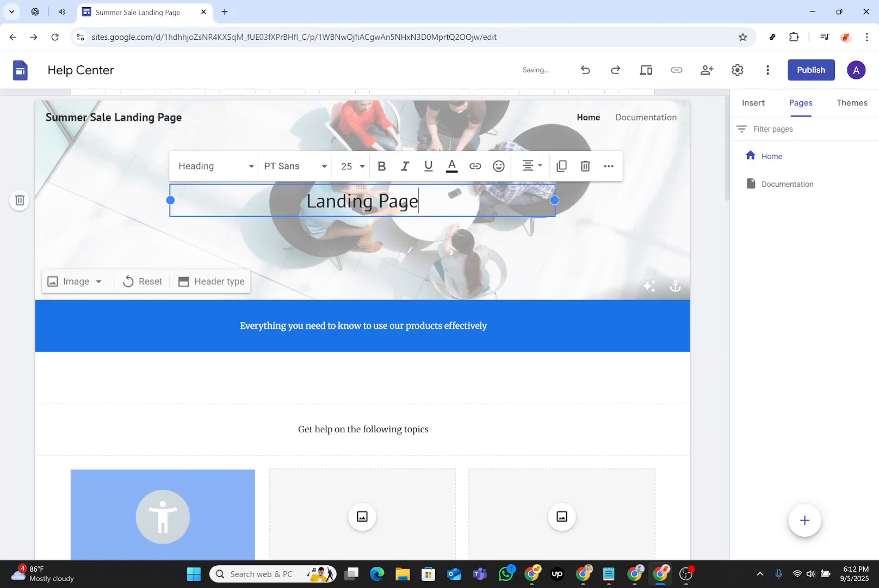
pyautogui.moveTo(419, 201); pyautogui.dragTo(306, 202)
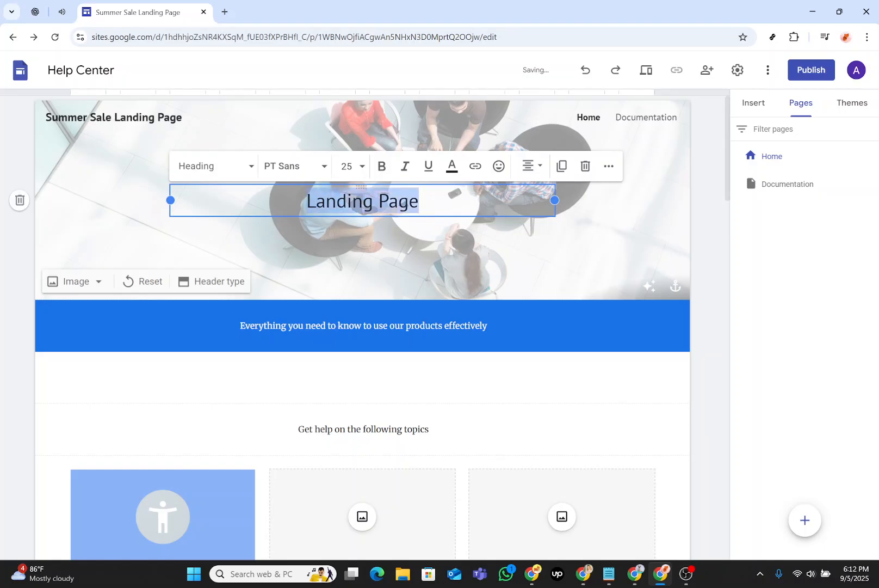
pyautogui.click(381, 166)
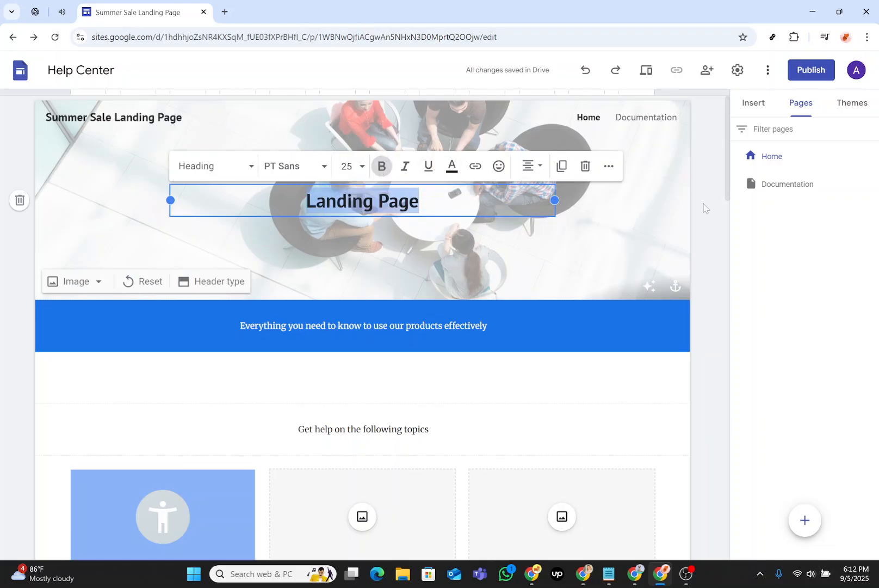
pyautogui.click(715, 217)
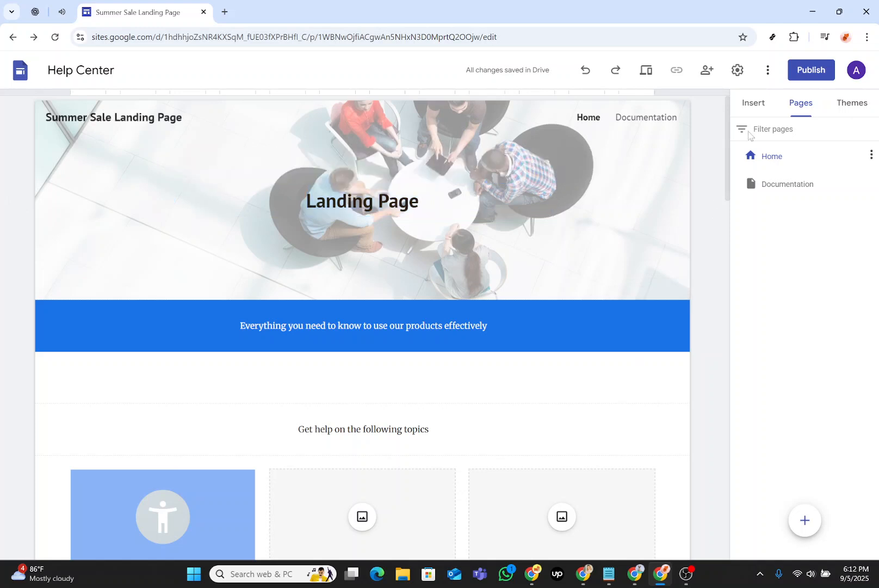
# - Insert a button named "sign up now" that links to the site's Documentation page
pyautogui.click(759, 107)
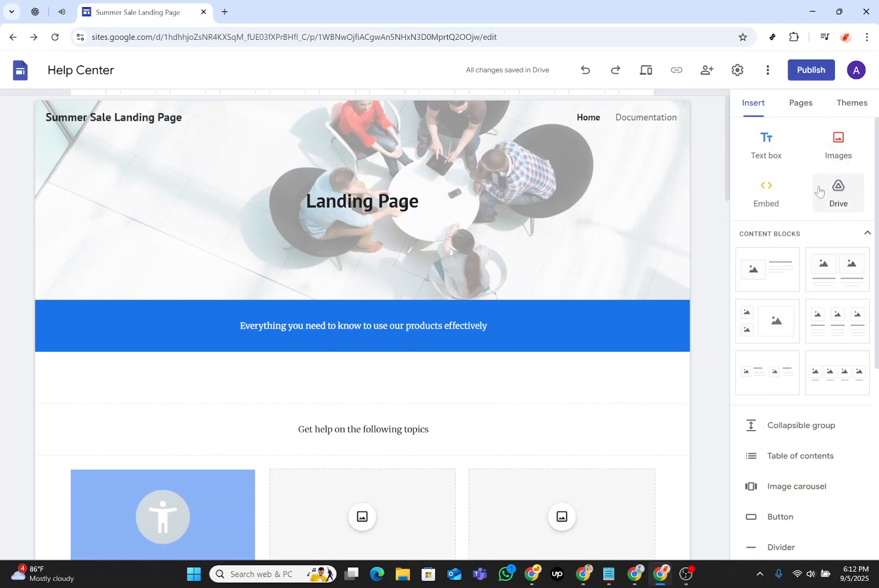
pyautogui.scroll(-4, 819, 190)
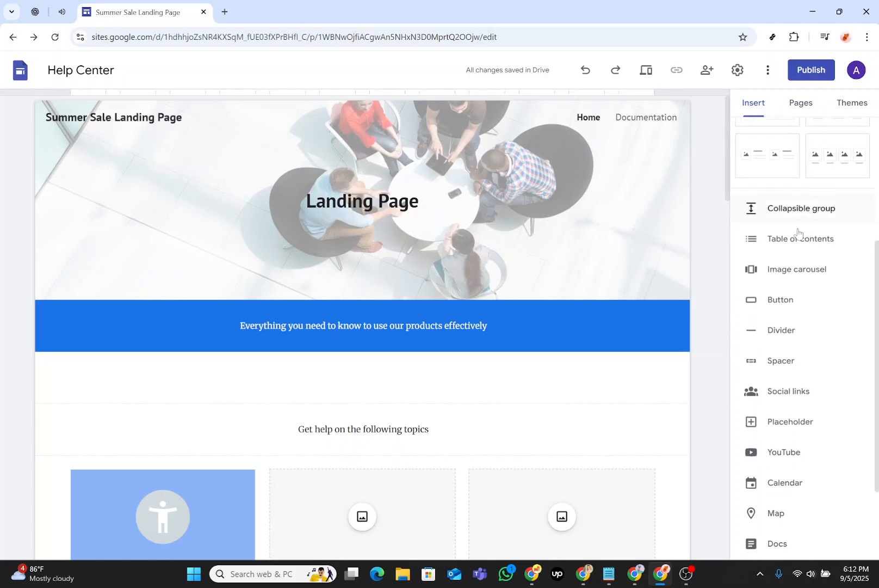
pyautogui.click(777, 300)
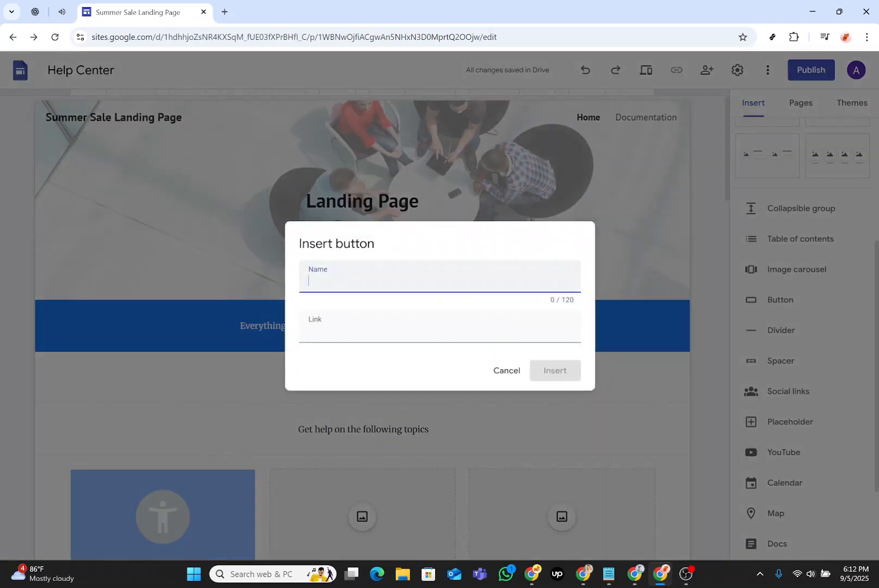
pyautogui.write('Sign up now')
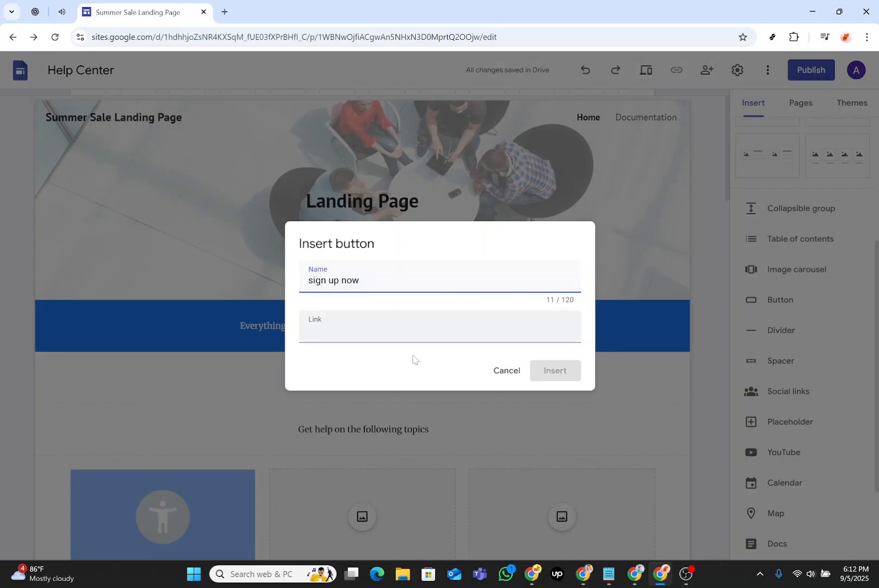
pyautogui.click(416, 329)
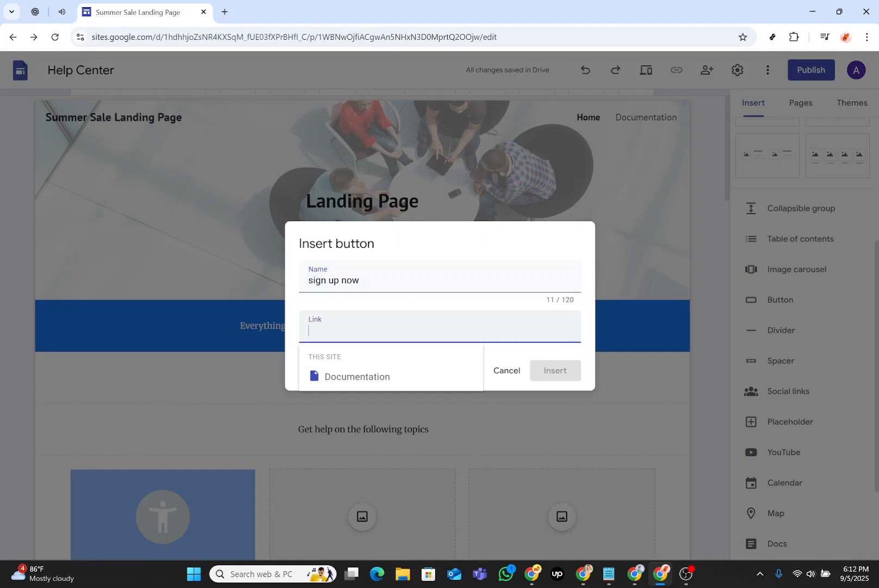
pyautogui.click(338, 377)
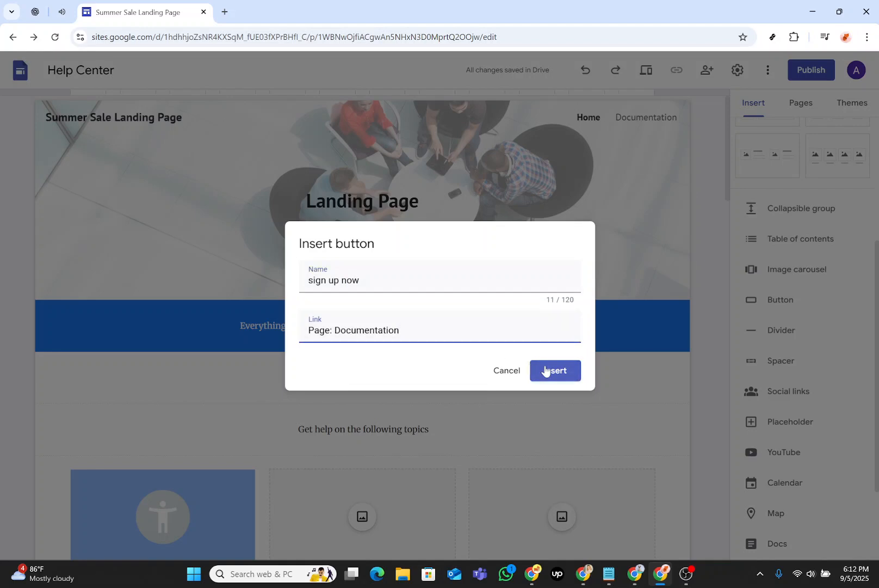
pyautogui.click(545, 370)
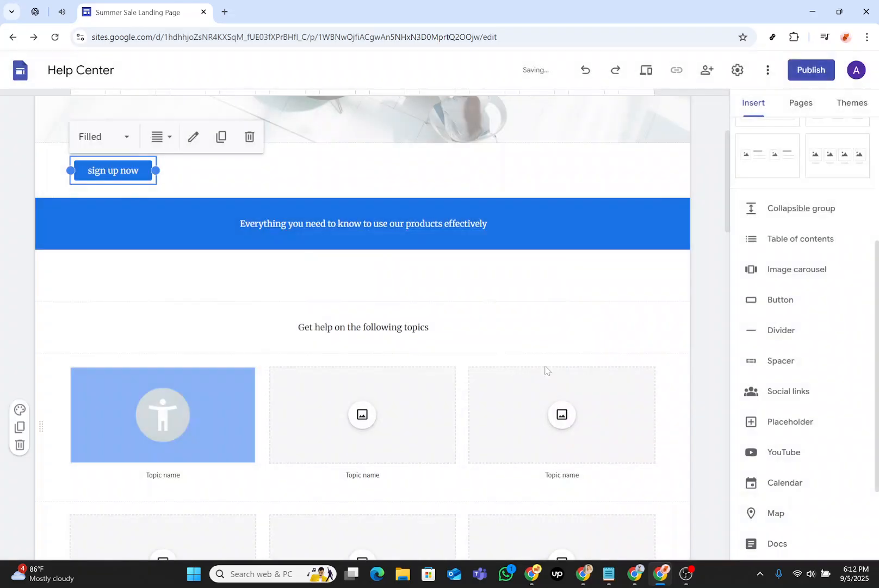
pyautogui.click(279, 265)
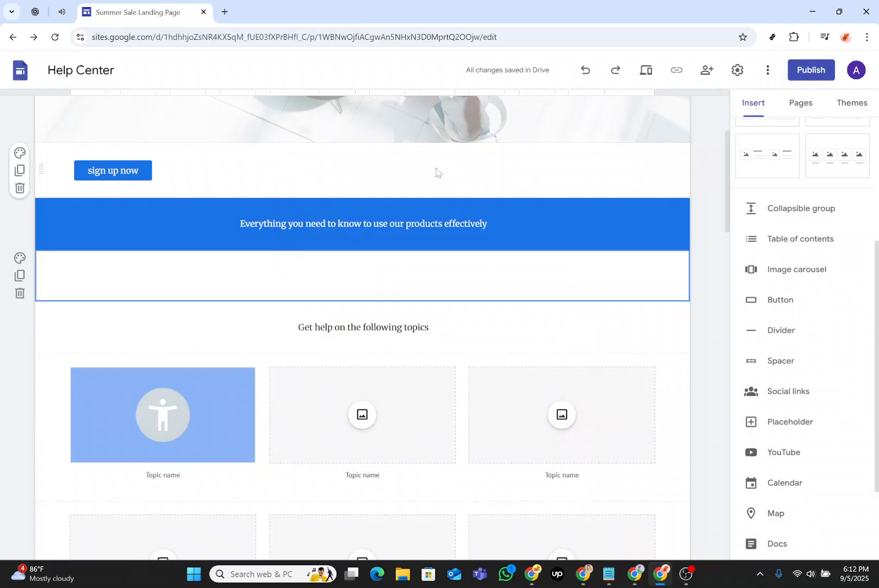
# - Apply the Diplomat theme to the site and check it on the Documentation page, returning to the Home page
pyautogui.scroll(3, 437, 172)
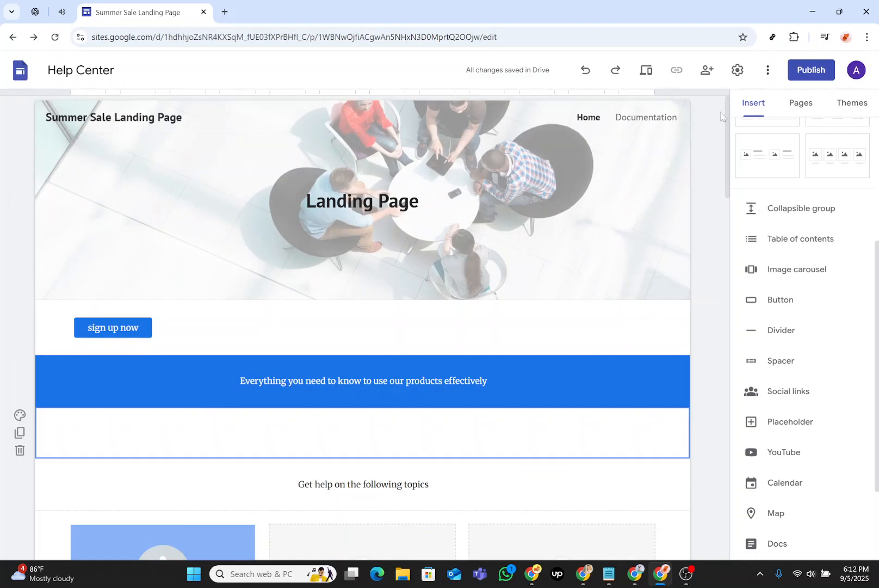
pyautogui.click(846, 104)
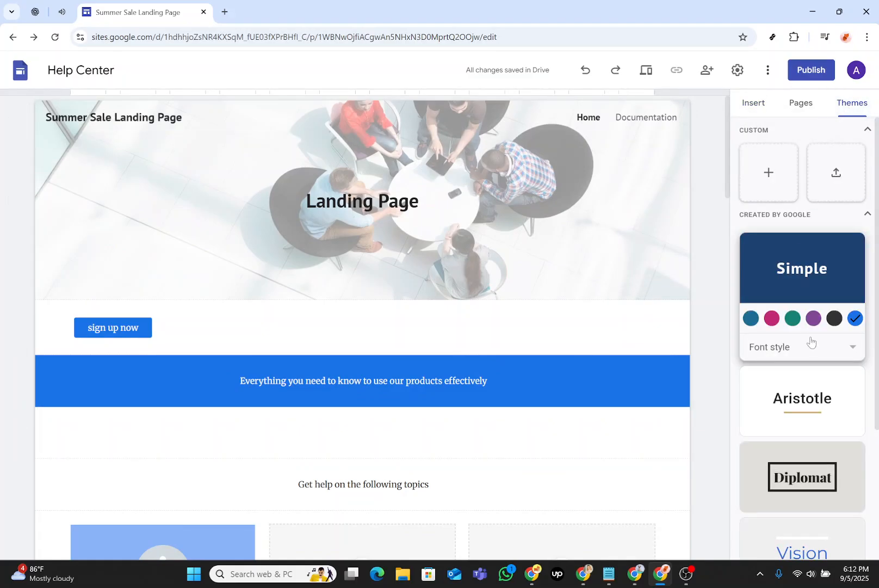
pyautogui.scroll(-3, 811, 348)
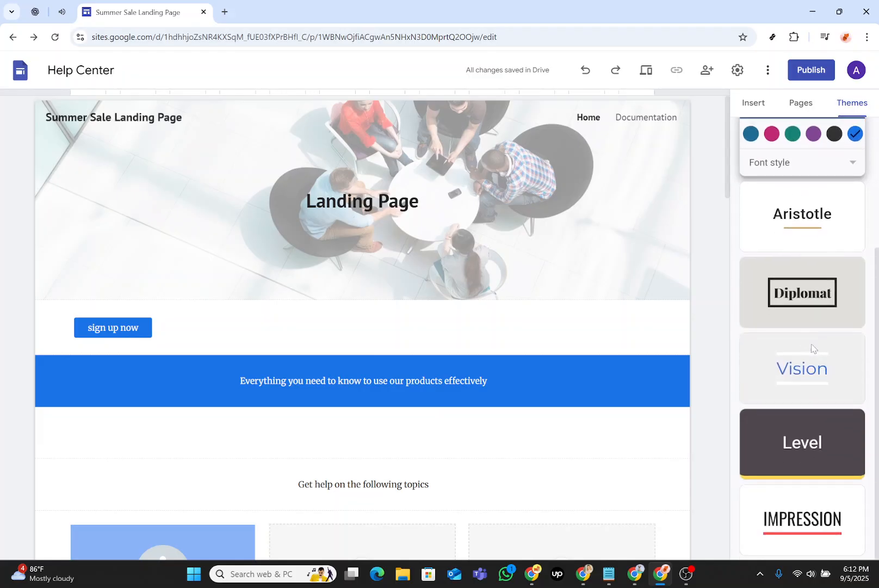
pyautogui.click(797, 297)
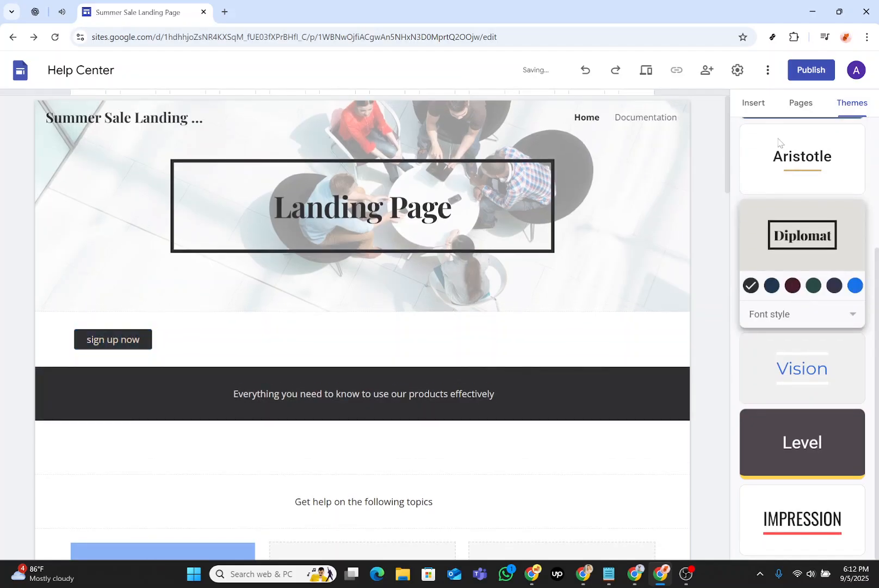
pyautogui.scroll(1, 779, 140)
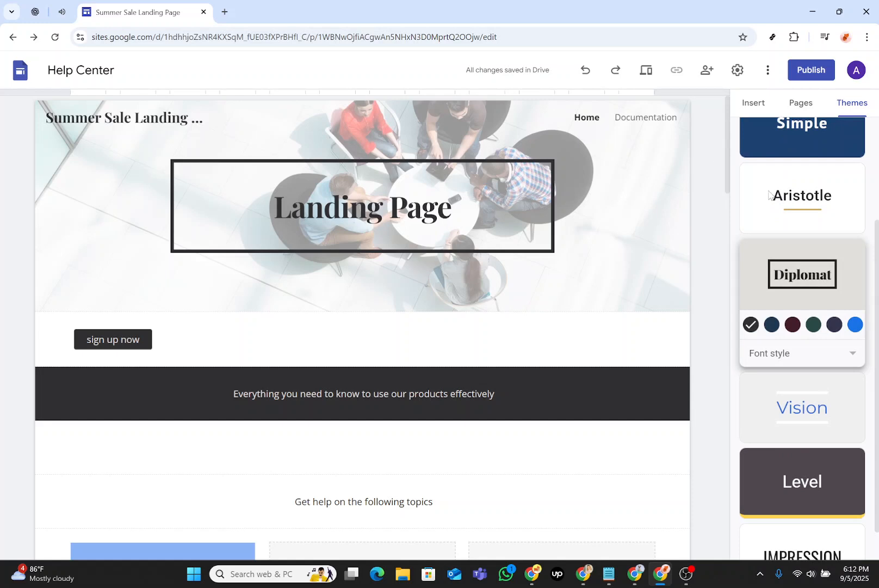
pyautogui.scroll(4, 770, 193)
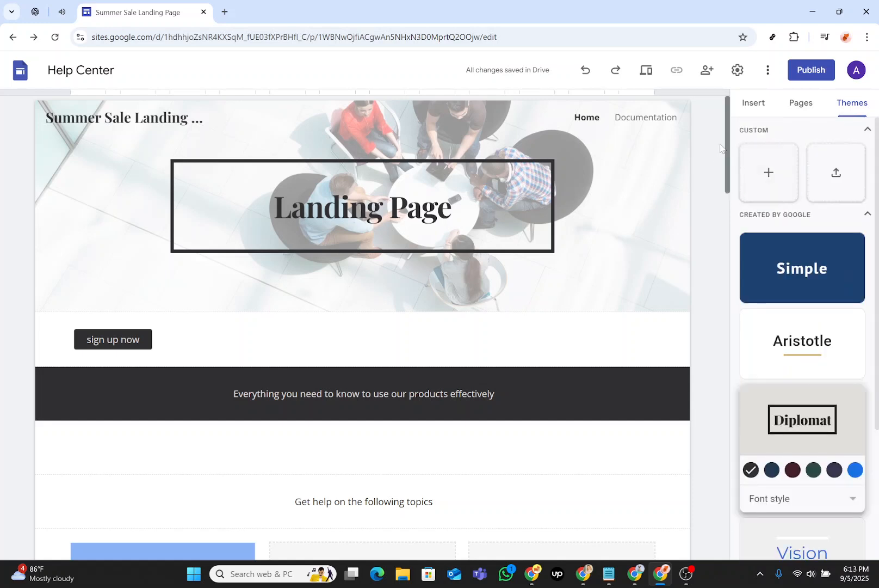
pyautogui.click(675, 117)
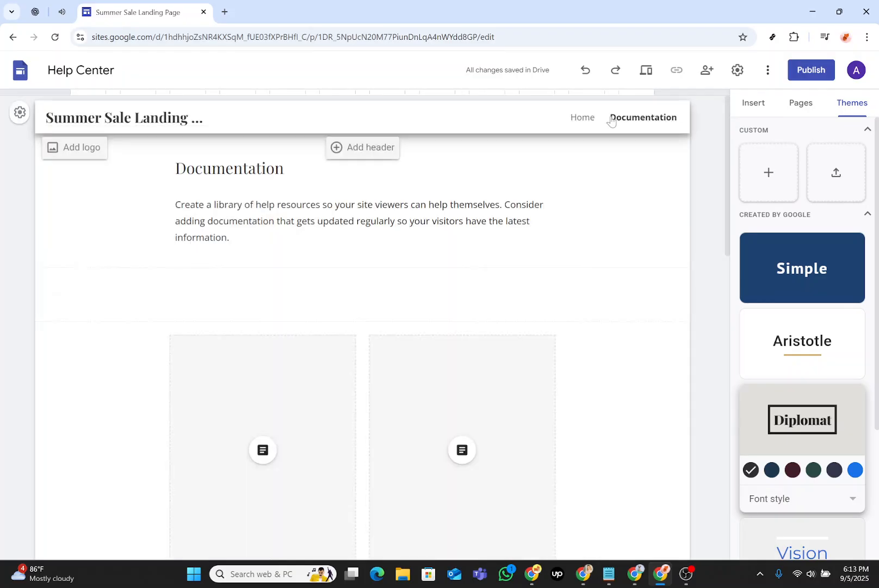
pyautogui.click(582, 119)
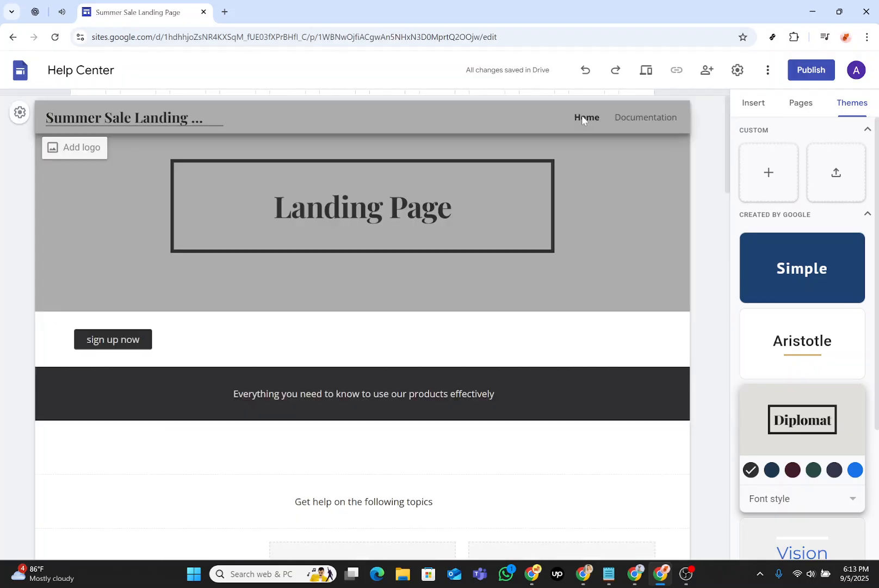